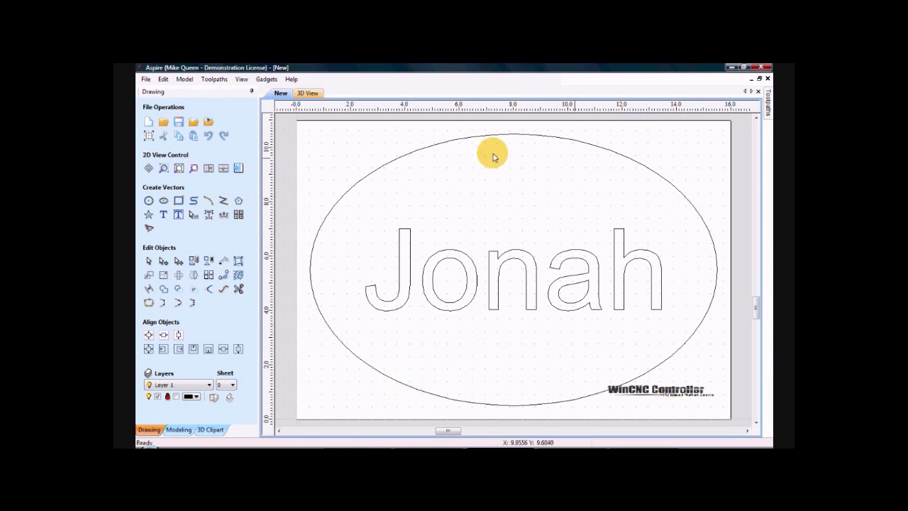
- Offset the outer oval inwards by 0.5 inches to create a second, smaller oval
left_click(389, 381)
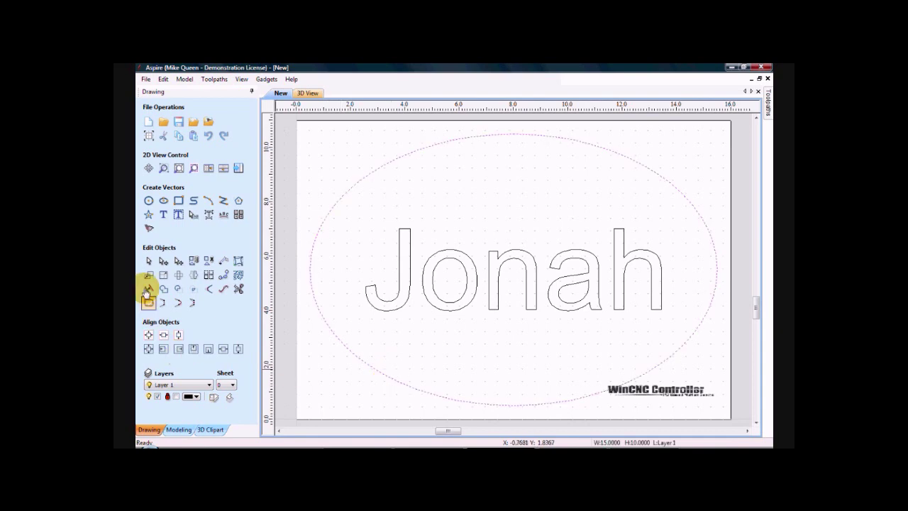
left_click(148, 290)
double_click(183, 164)
type("0.0")
double_click(183, 164)
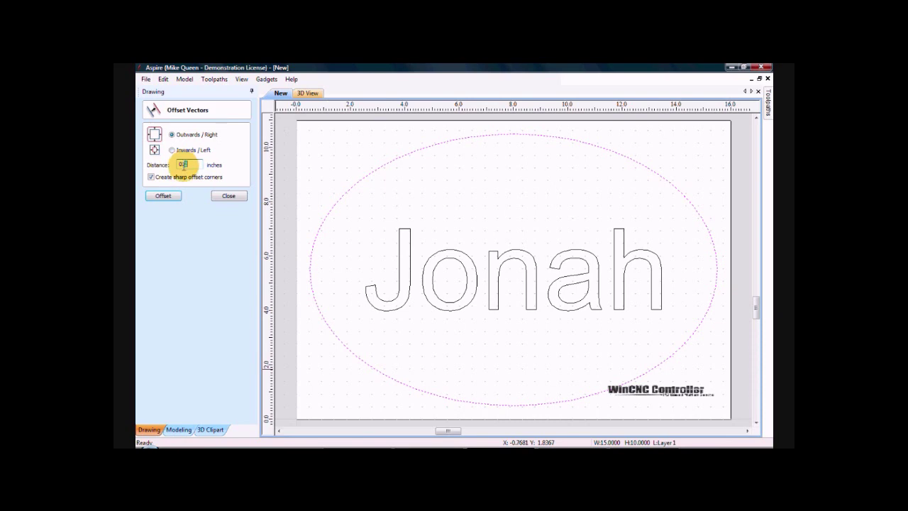
type("0.5")
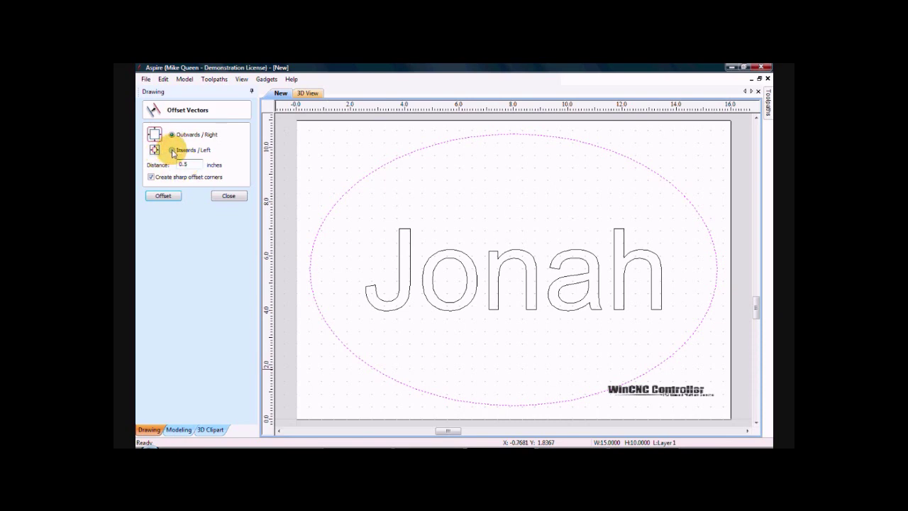
left_click(171, 150)
left_click(166, 197)
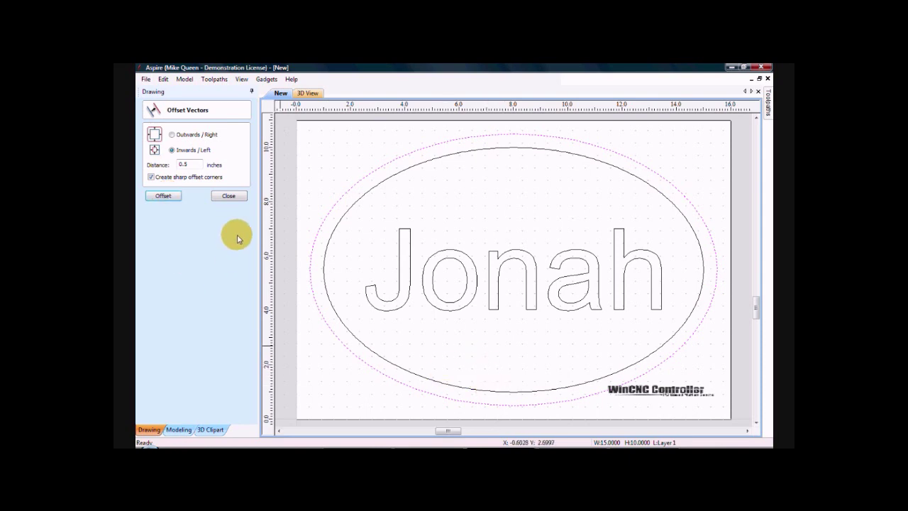
left_click(229, 196)
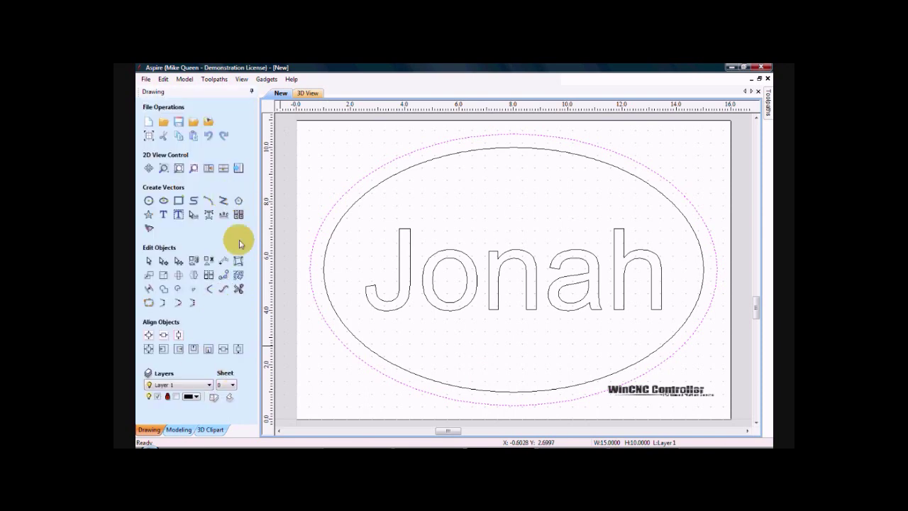
- Calculate a V-carve toolpath with a 0.25 inch flat depth for the name lettering and the inner oval
left_click(237, 168)
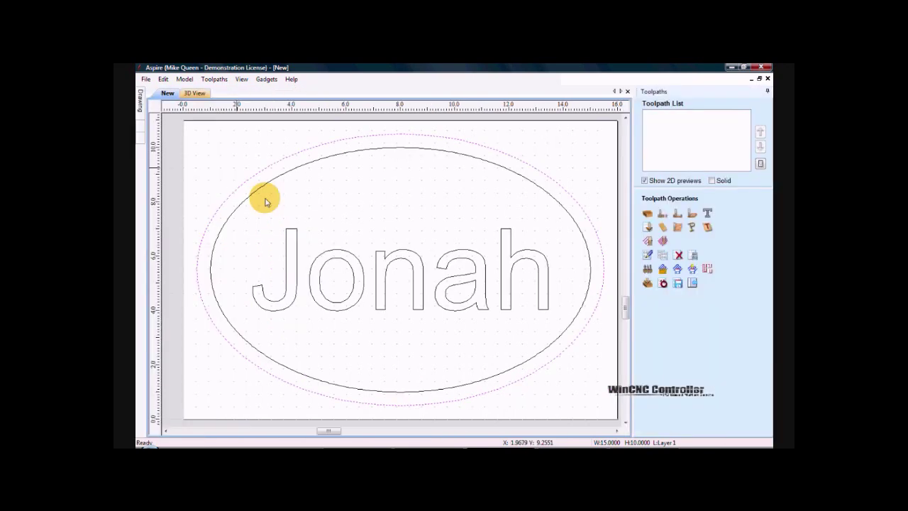
left_click(649, 227)
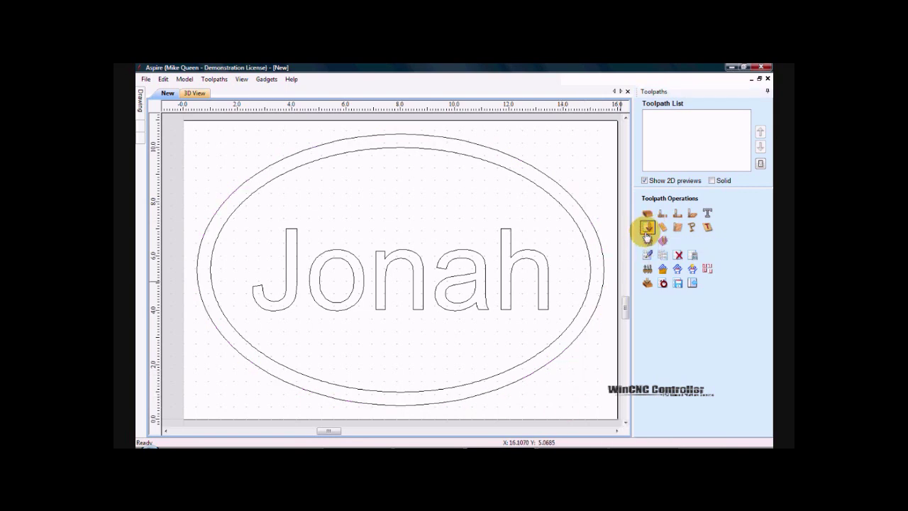
left_click(648, 227)
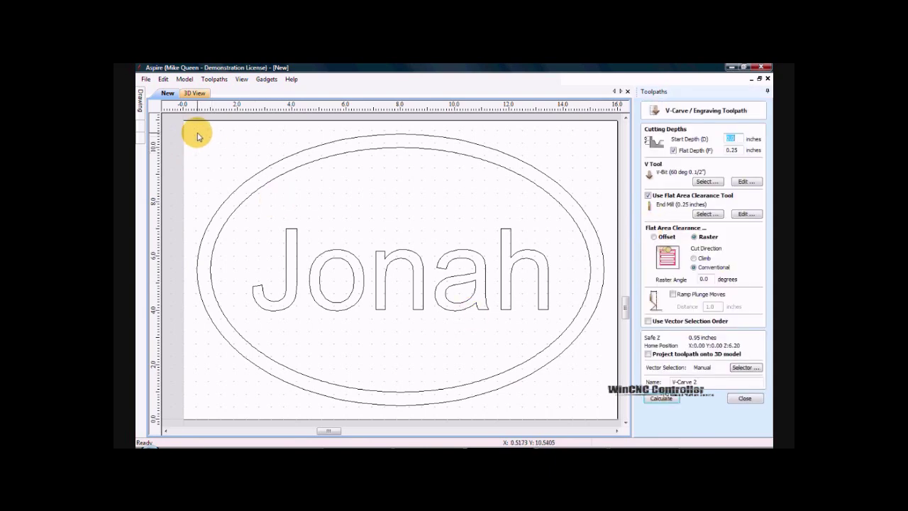
left_click_drag(194, 122, 222, 213)
left_click_drag(256, 264, 595, 408)
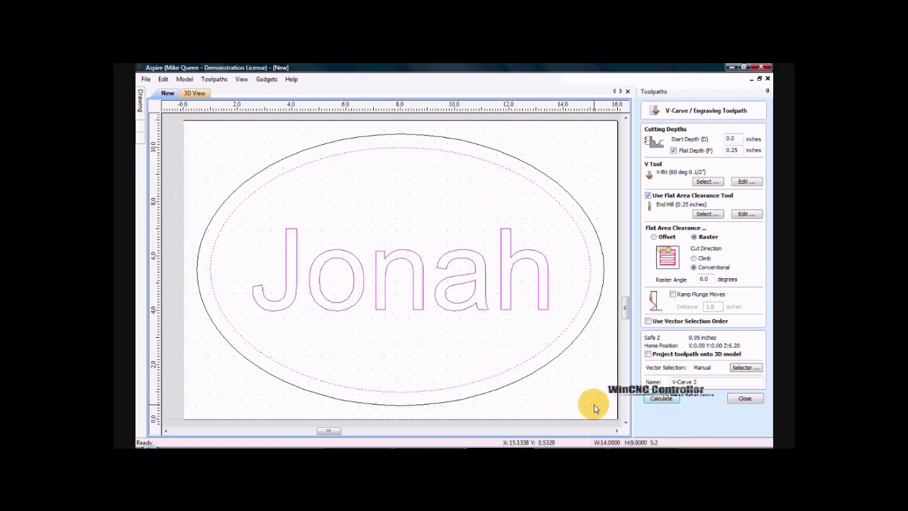
left_click(660, 399)
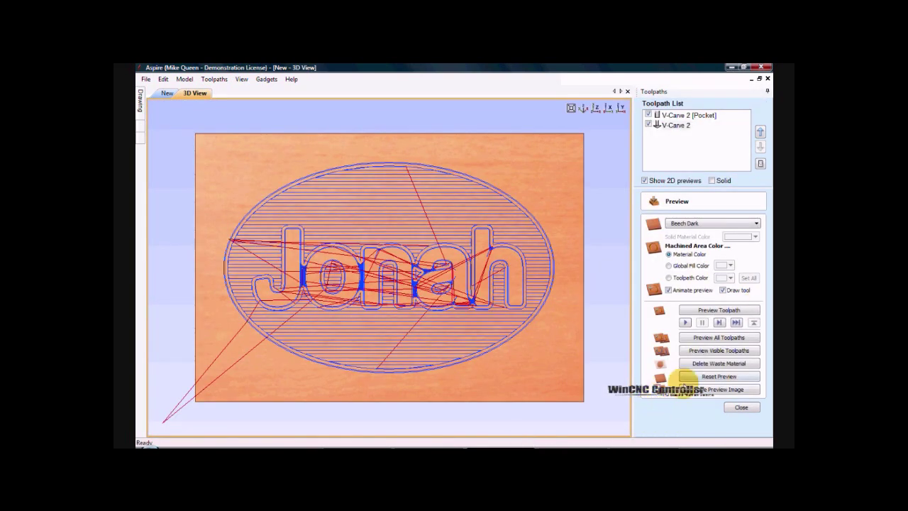
- Preview the visible V-carve toolpaths and examine the carved surface between the letters up close
left_click(712, 352)
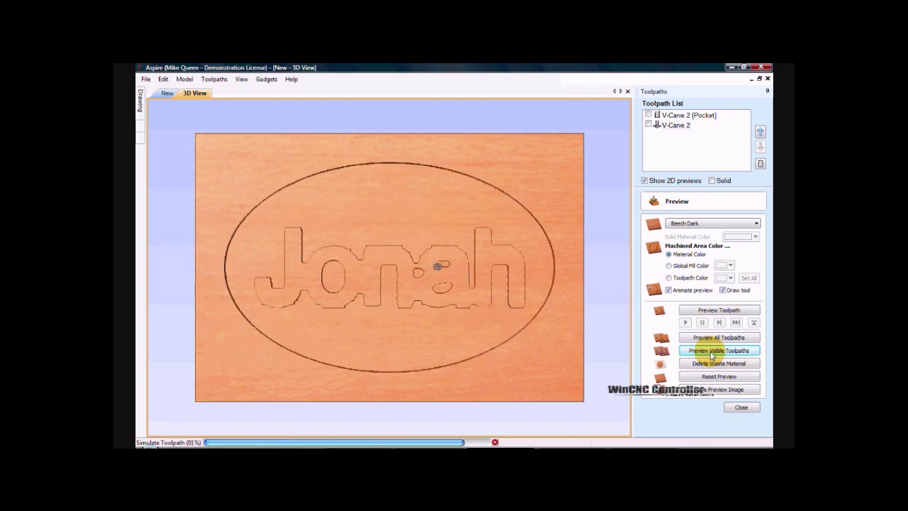
left_click(718, 350)
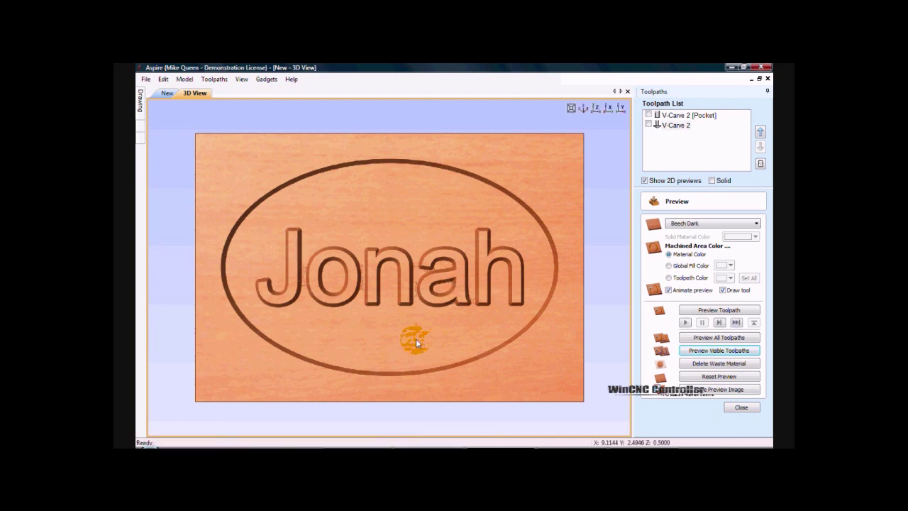
scroll(418, 333, "up", 5)
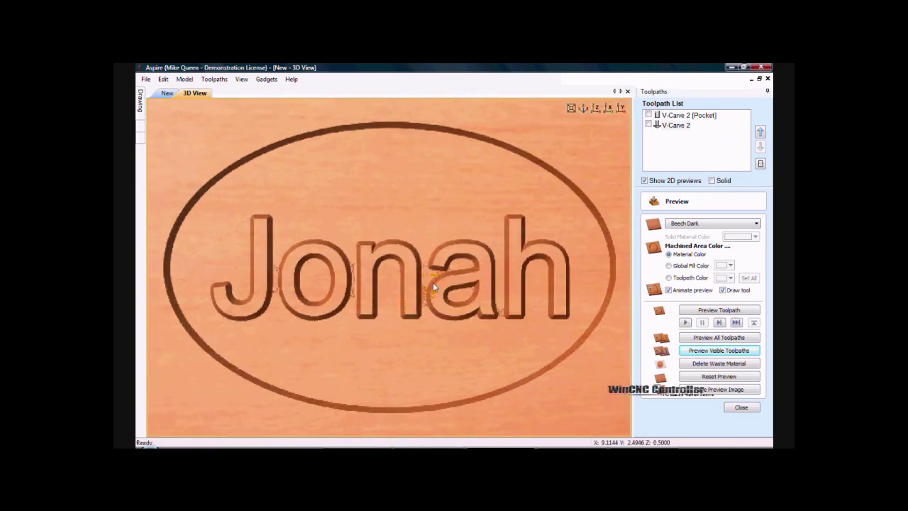
scroll(437, 264, "up", 2)
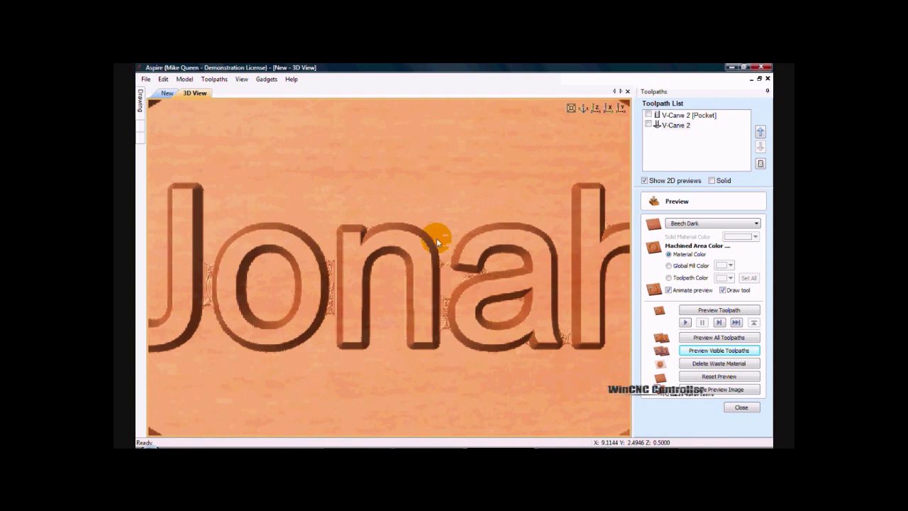
left_click_drag(437, 237, 341, 301)
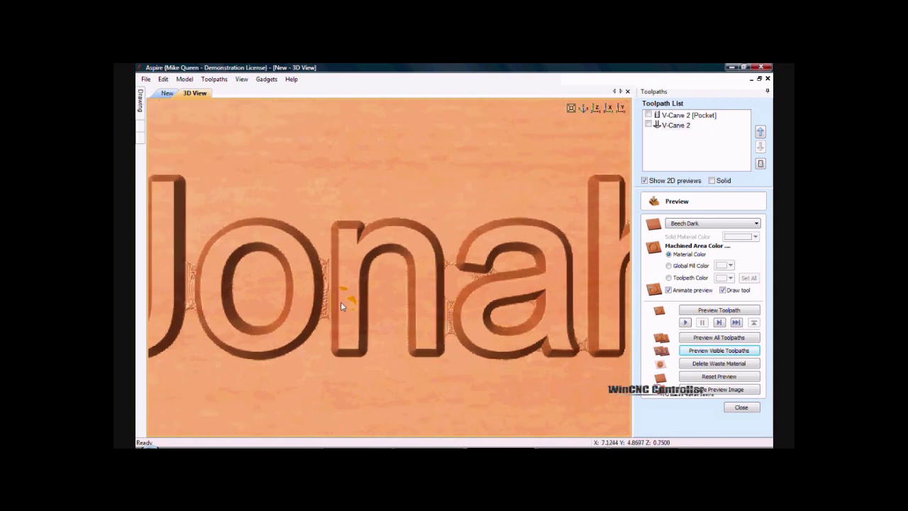
left_click(461, 368)
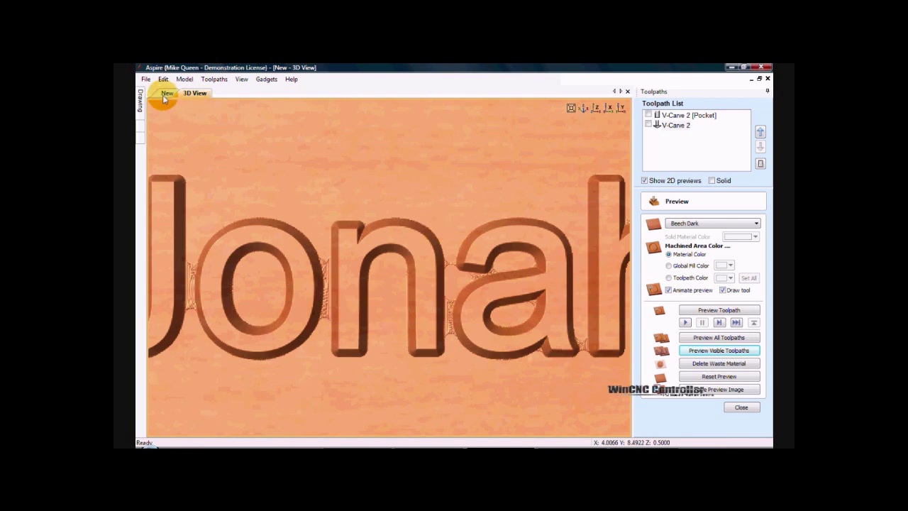
- Close the toolpath preview and return to the 2D drawing and its drawing tools with nothing selected
left_click(740, 408)
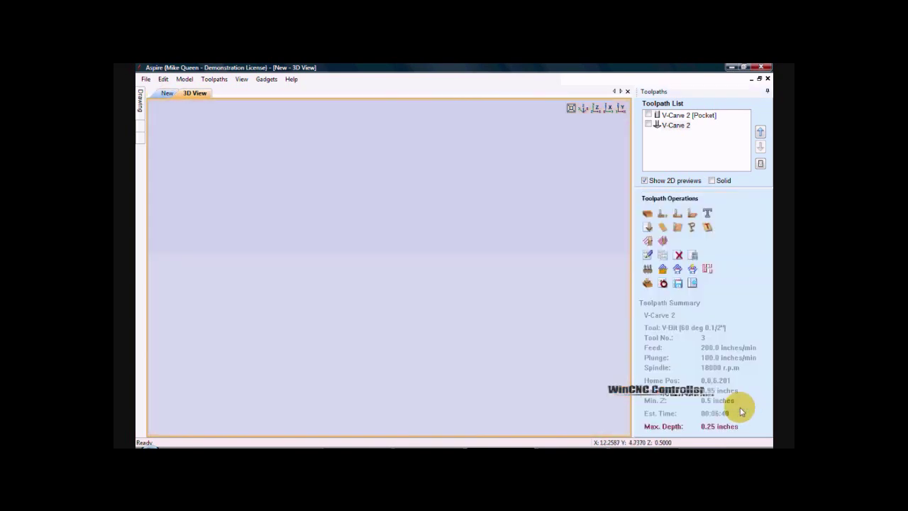
left_click(691, 283)
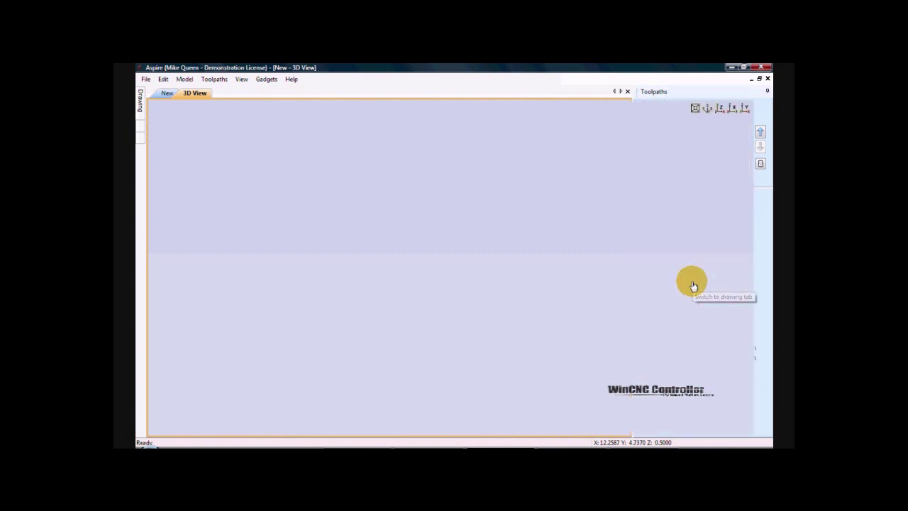
left_click(149, 429)
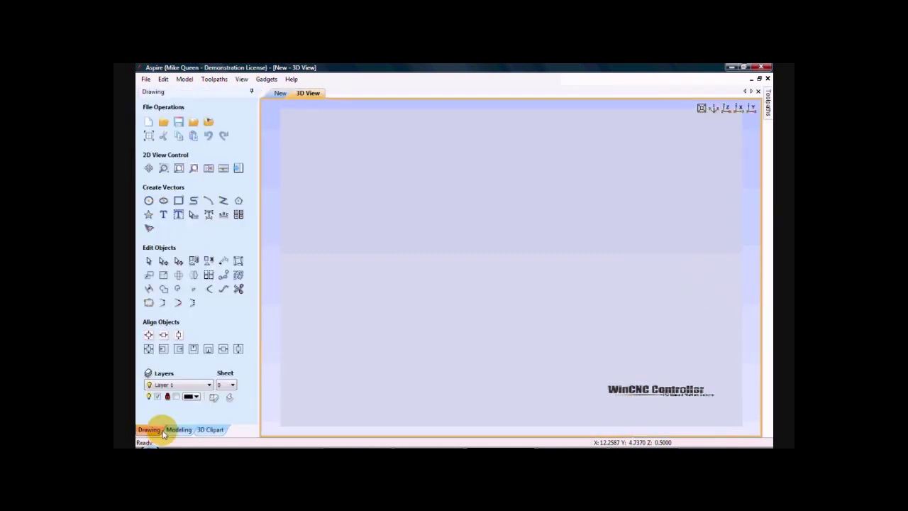
left_click(280, 93)
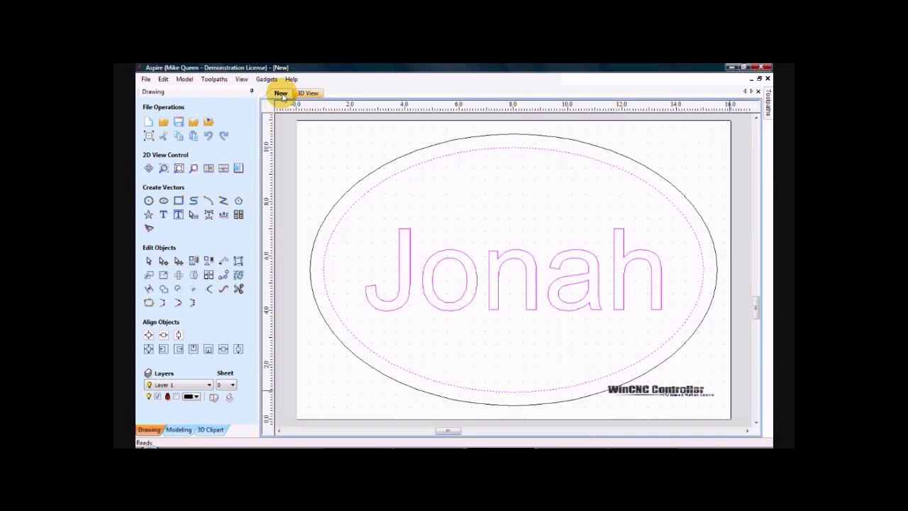
left_click(413, 203)
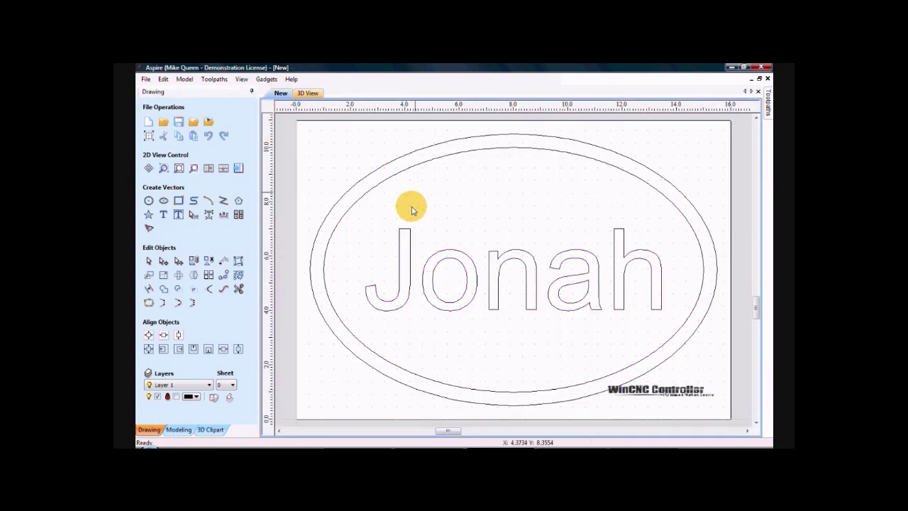
- Offset the name lettering outwards by 0.1 inches
left_click(399, 310)
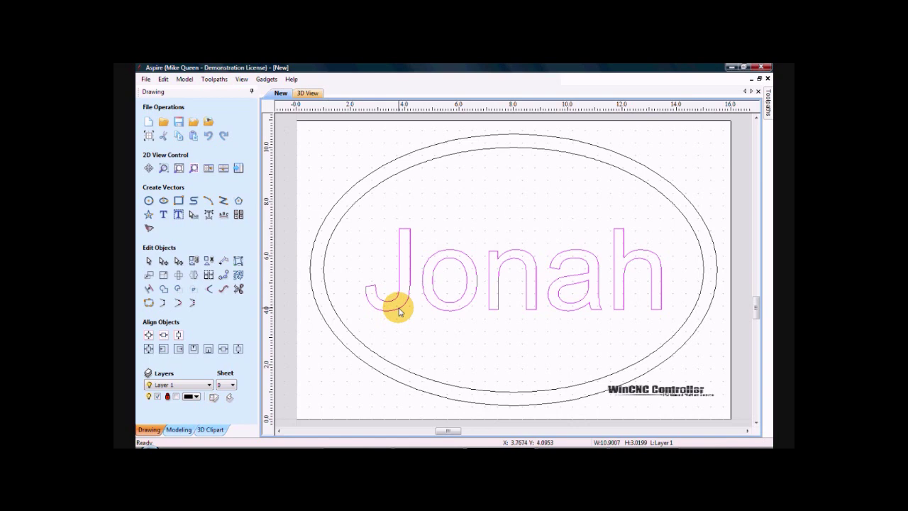
left_click(149, 290)
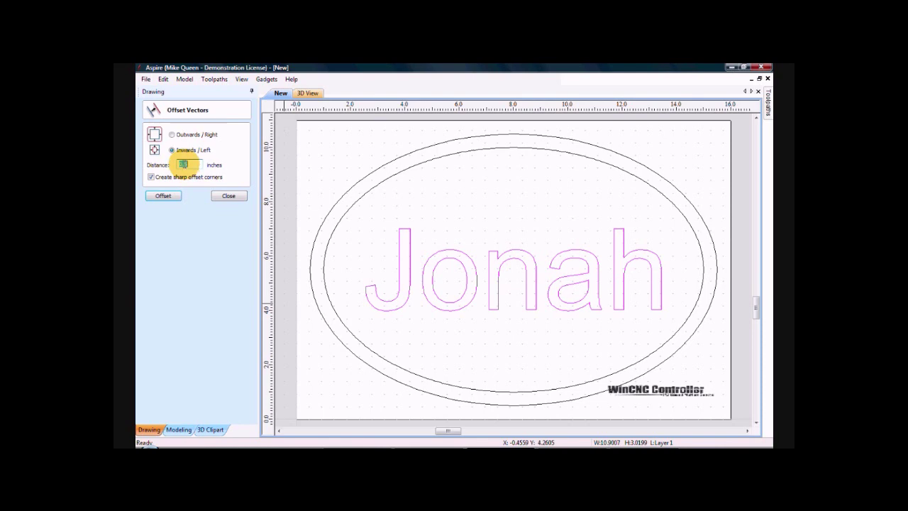
left_click(171, 134)
left_click_drag(183, 165, 188, 165)
type("1")
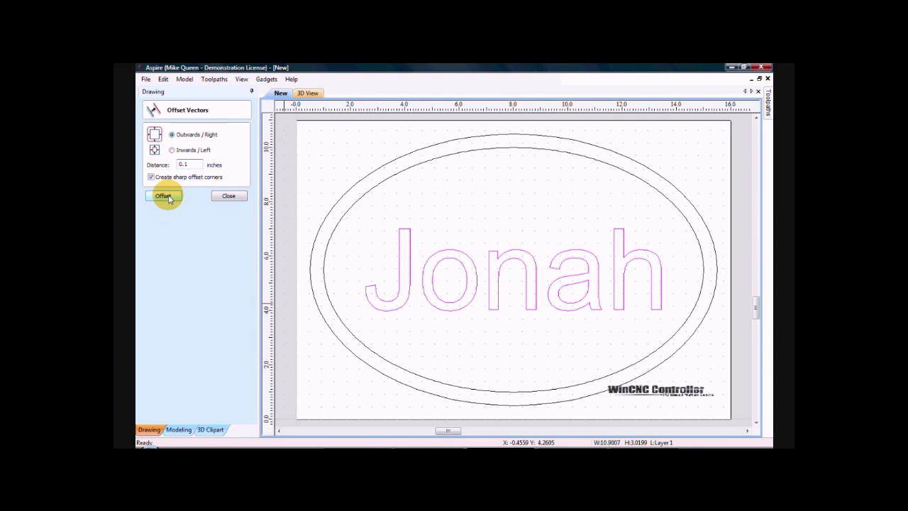
left_click(168, 197)
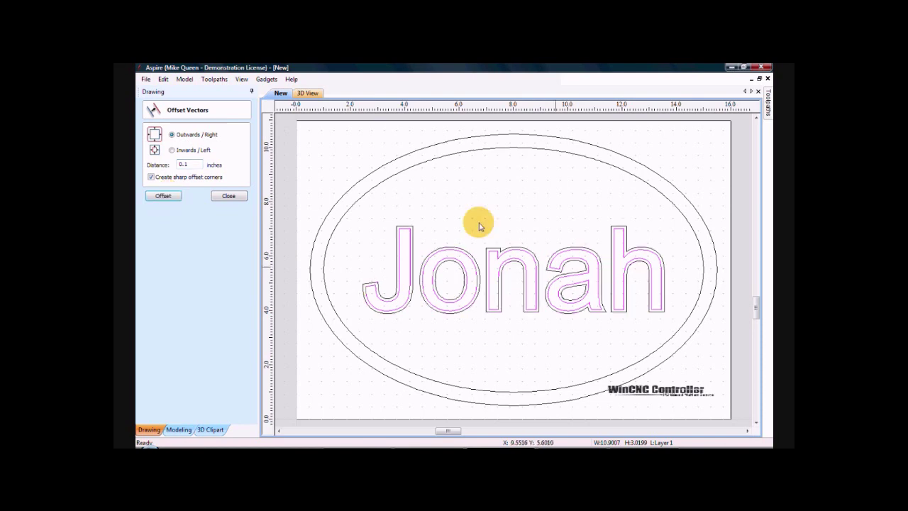
- Offset the new outline vectors around the lettering outwards by a further 0.2 inches
left_click_drag(359, 206, 674, 343)
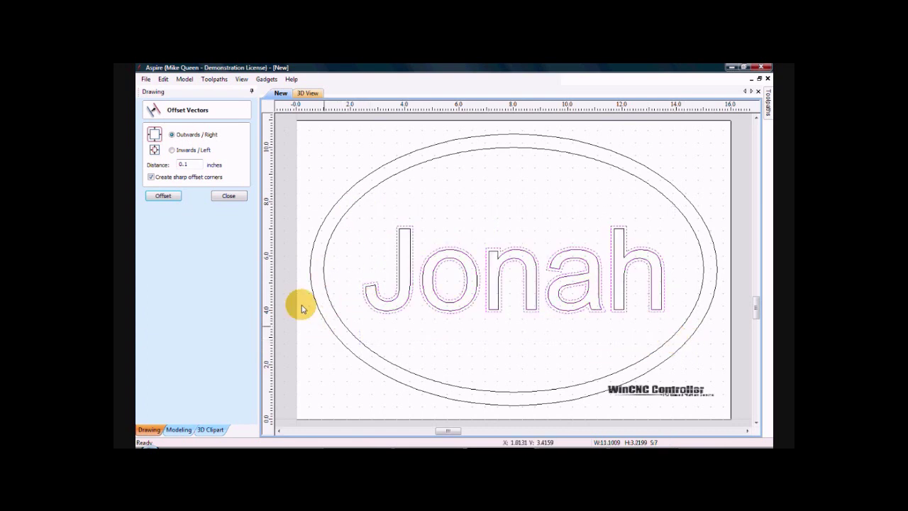
left_click_drag(183, 163, 188, 165)
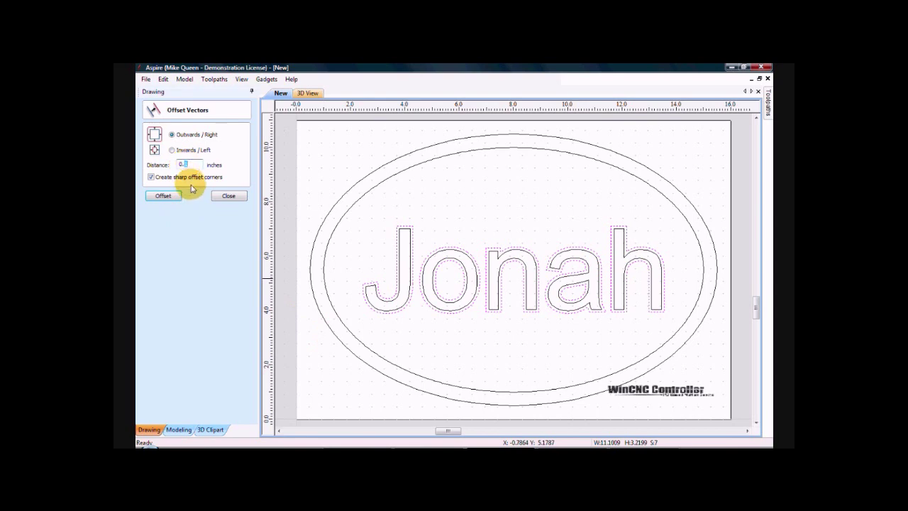
type("2")
left_click(170, 199)
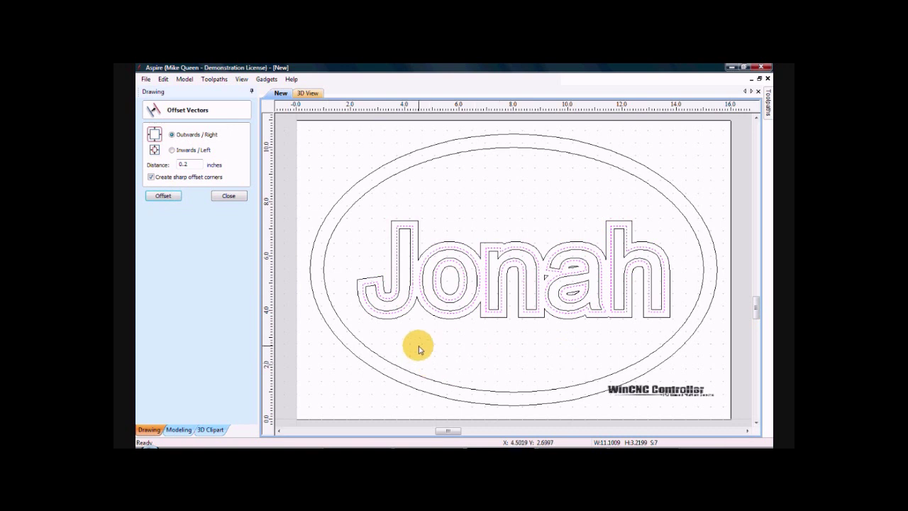
- Calculate a 0.25 inch deep pocket toolpath from both sets of offset outlines, including the small ones inside the letter a
left_click(392, 321)
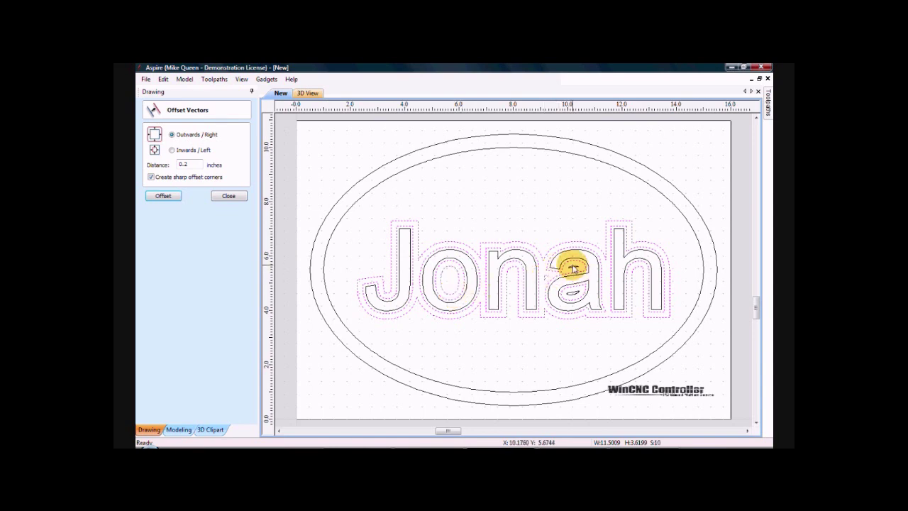
left_click(572, 297, "shift")
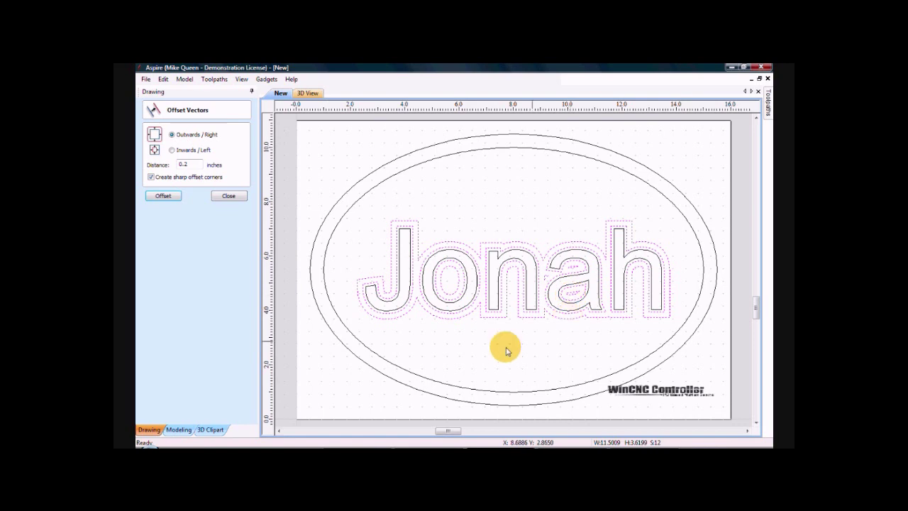
left_click(234, 197)
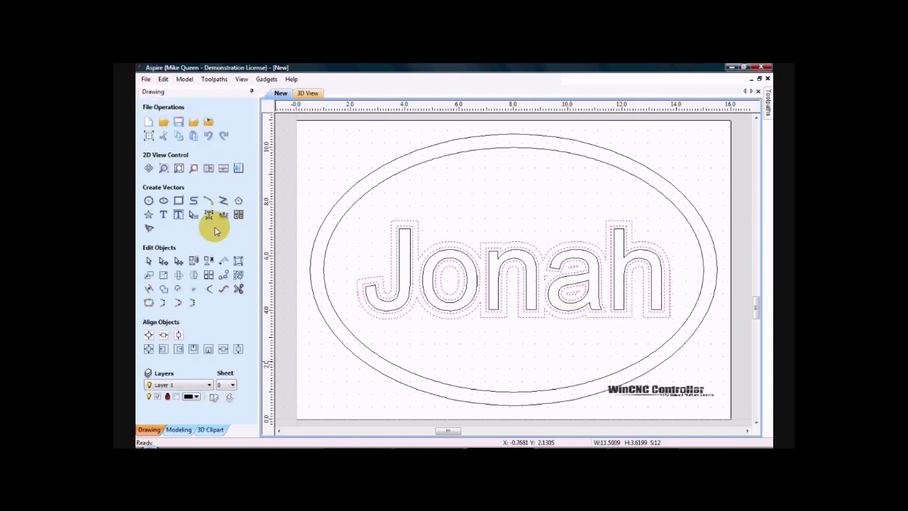
left_click(239, 170)
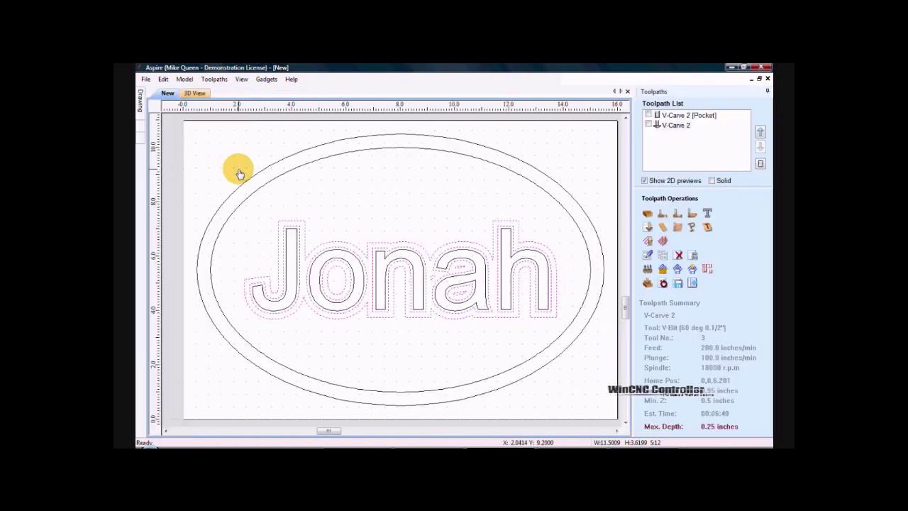
left_click(678, 214)
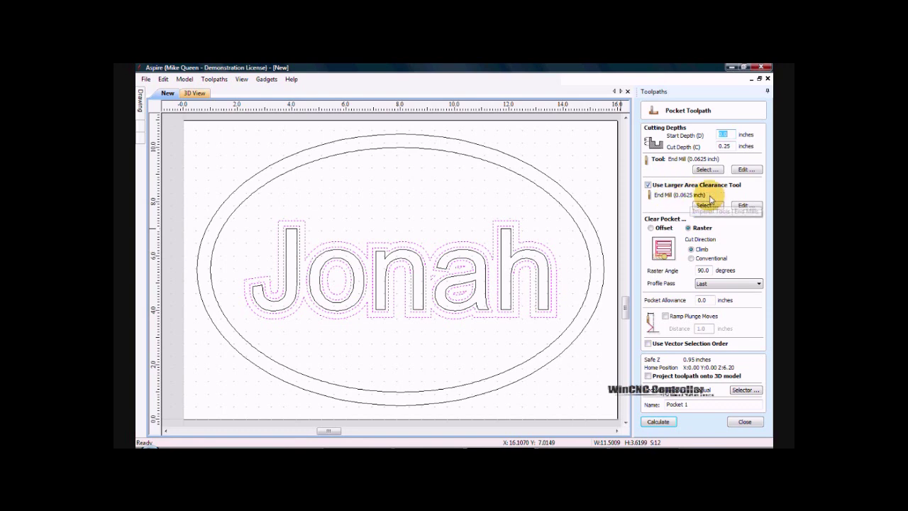
left_click(660, 422)
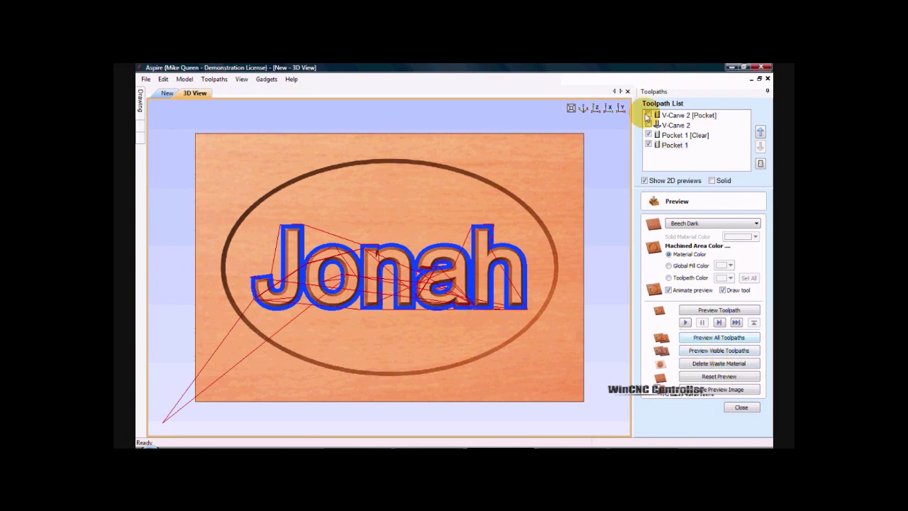
- Hide the Pocket 1 [Clear] and Pocket 1 toolpaths in the 3D view
left_click(648, 135)
left_click(649, 145)
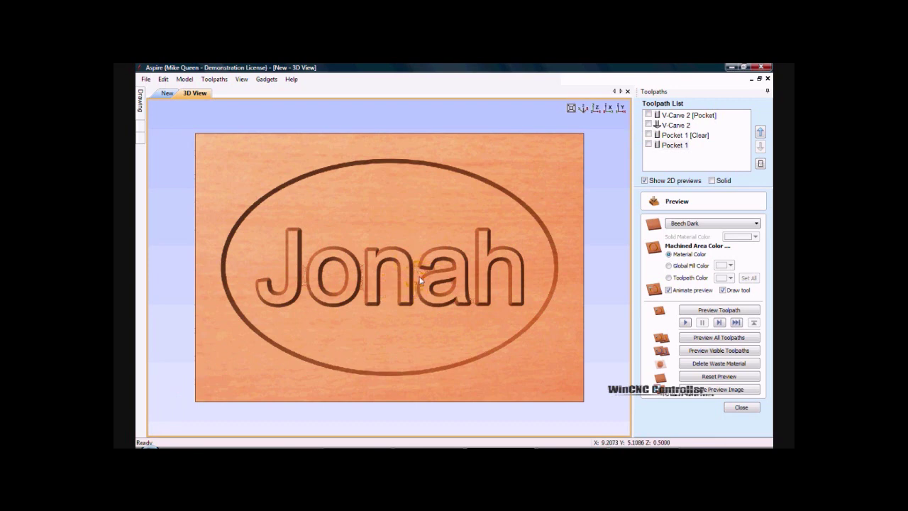
- Show the Pocket 1 [Clear] and Pocket 1 toolpaths and preview their machining on the material
left_click(649, 135)
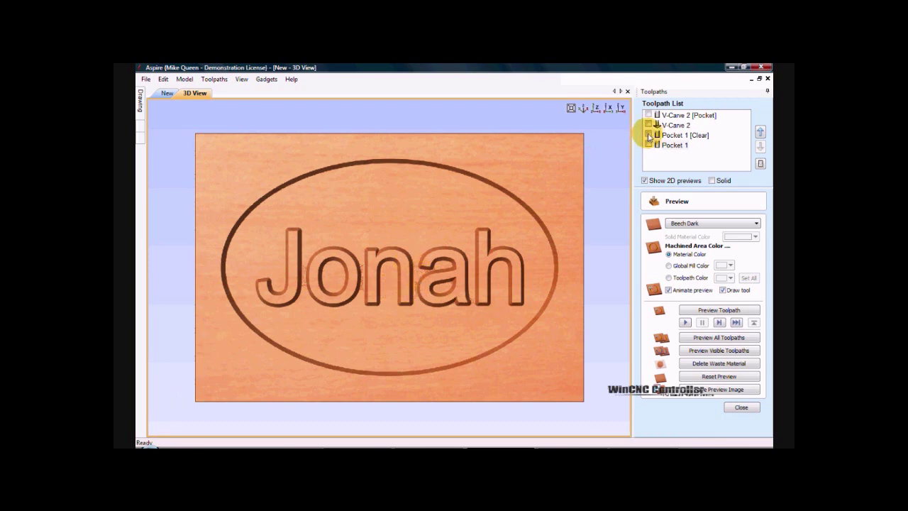
left_click(648, 145)
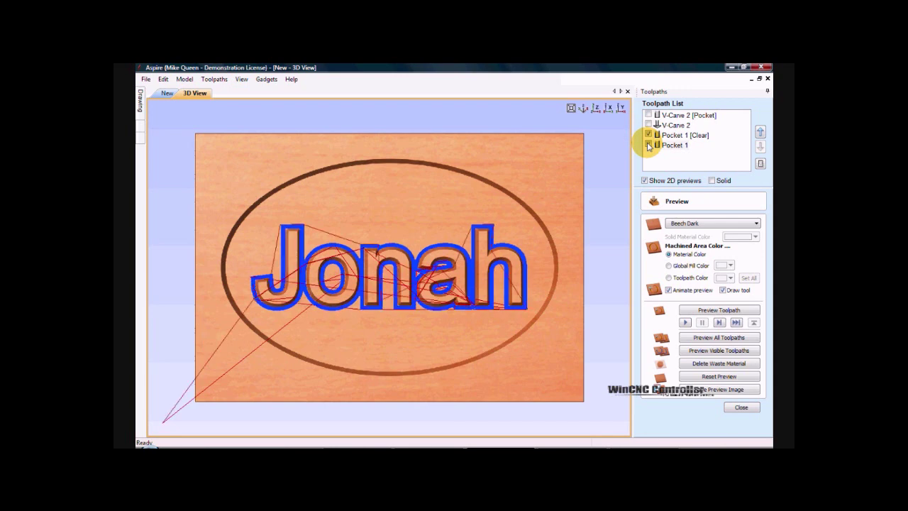
left_click(706, 351)
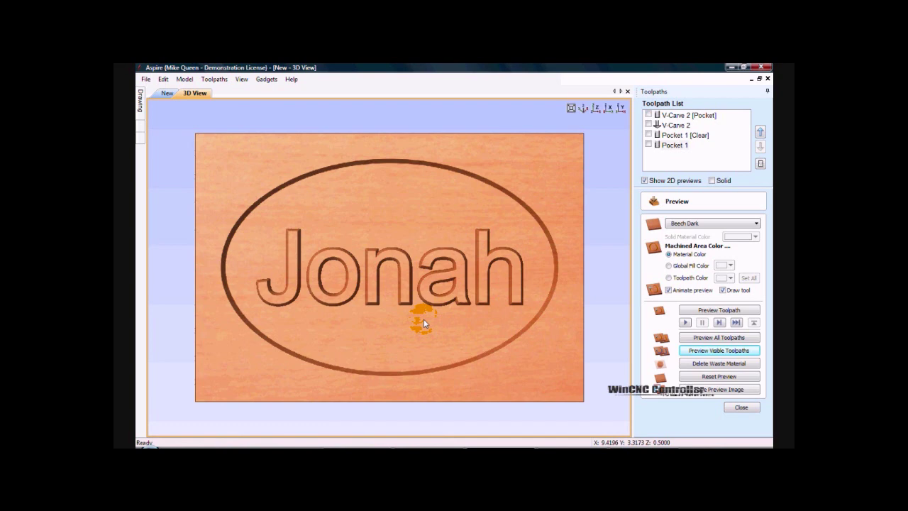
left_click(742, 407)
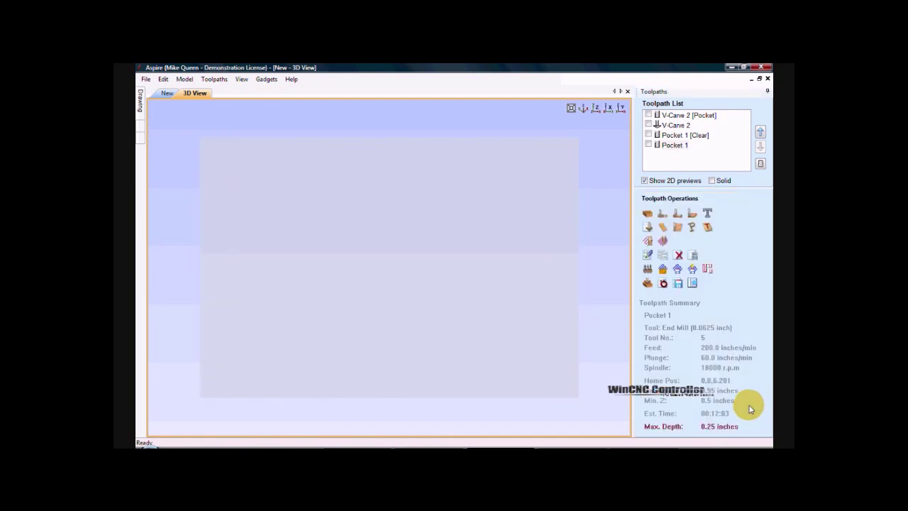
- Set up a profile toolpath around the outside of the outer oval with a cut depth of 0.75 inches
left_click(159, 98)
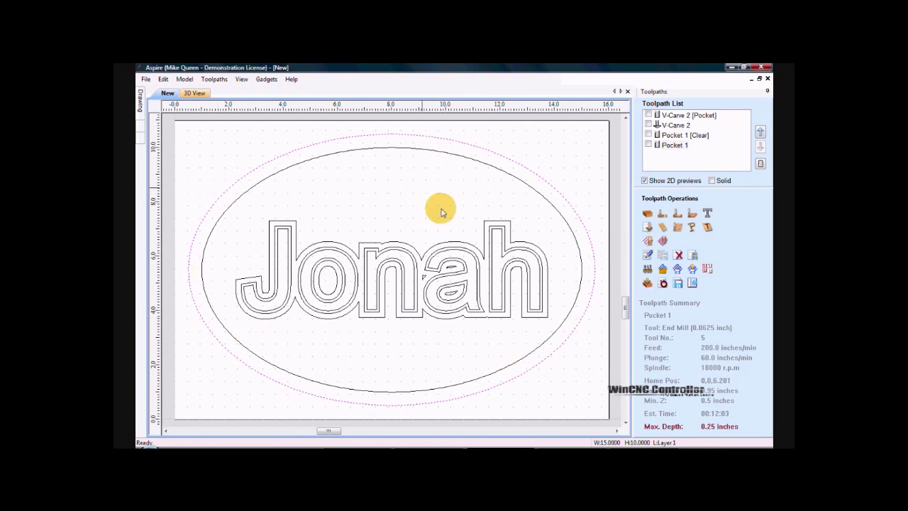
left_click(662, 215)
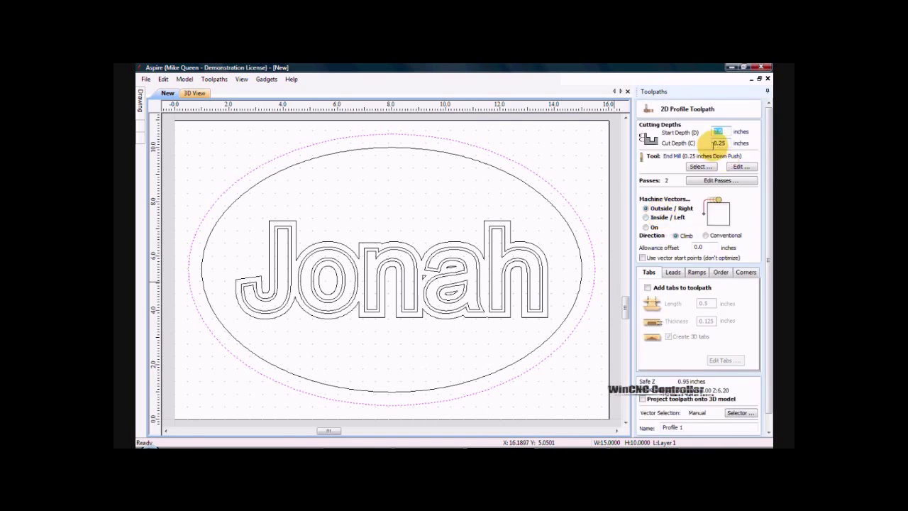
double_click(720, 143)
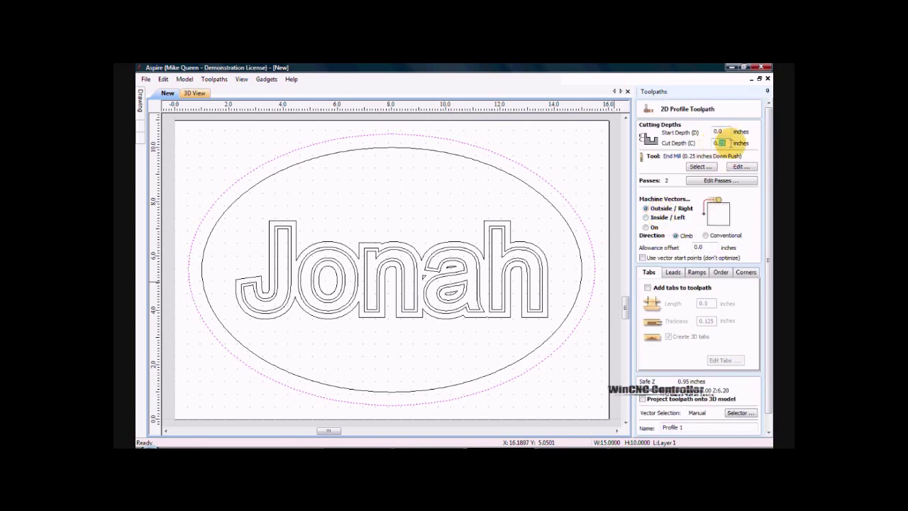
type("0.75")
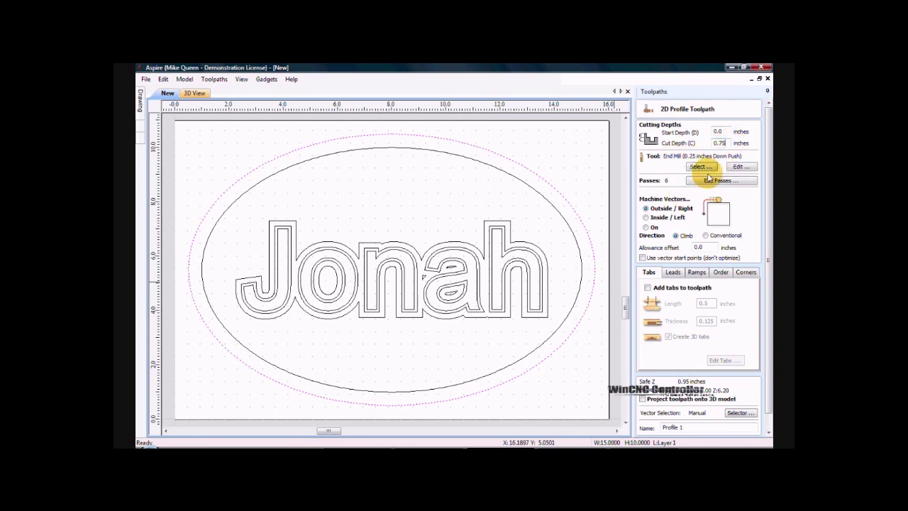
- Add four 3D holding tabs, 0.5 inches long and 0.125 inches thick, around the outer oval
left_click(648, 287)
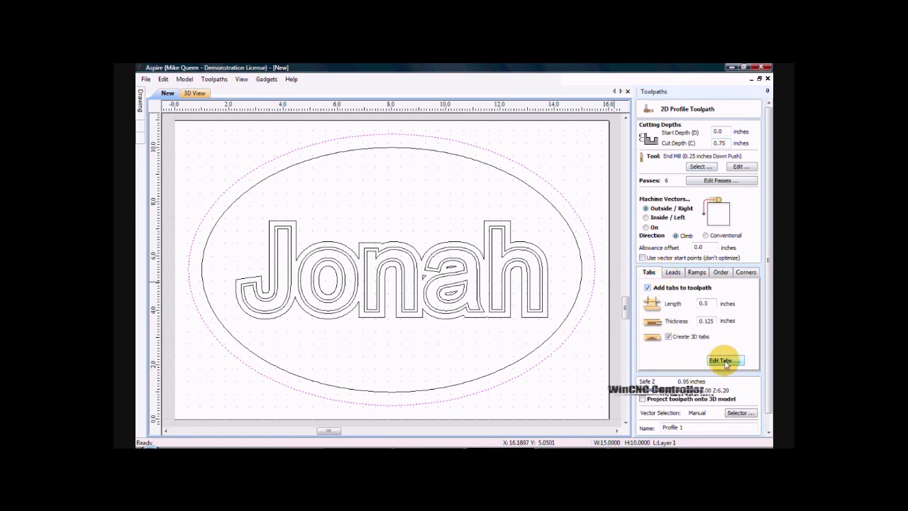
left_click(721, 361)
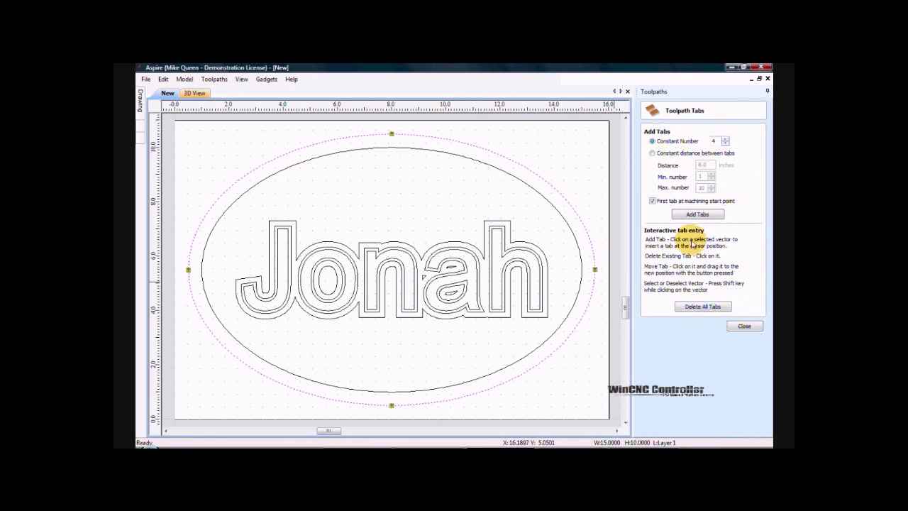
left_click(702, 215)
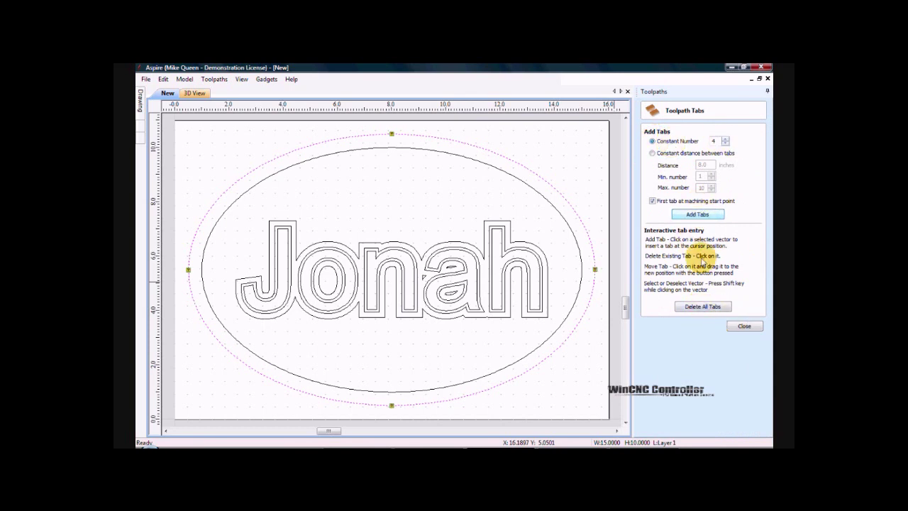
left_click(745, 327)
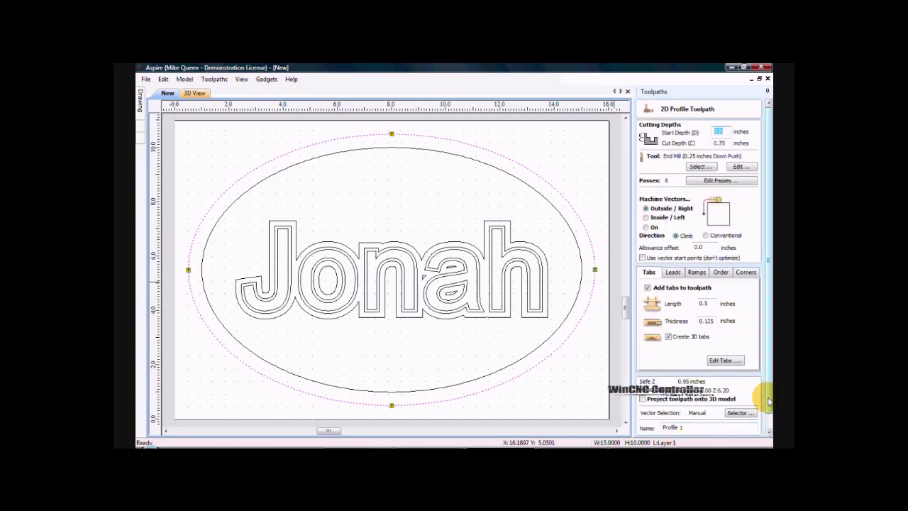
- Calculate the Profile 1 toolpath and preview its cut around the outer oval
scroll(767, 403, "down", 1)
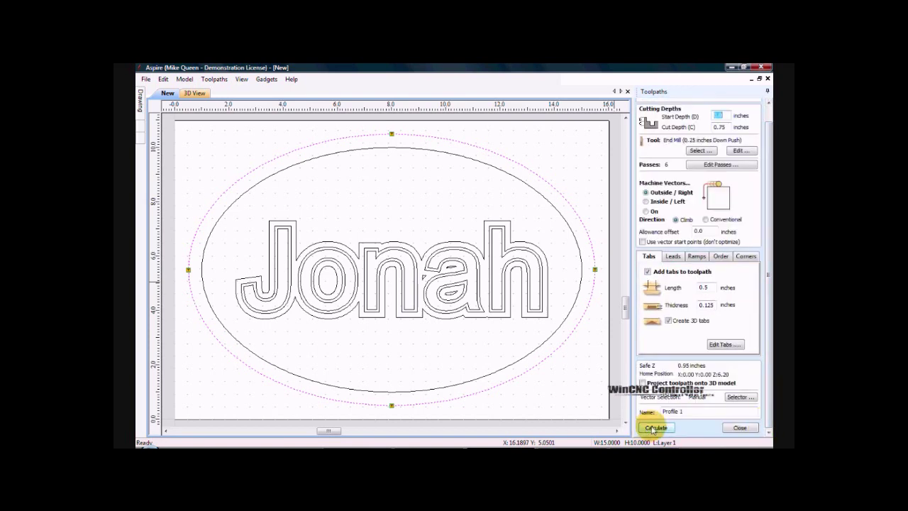
left_click(652, 428)
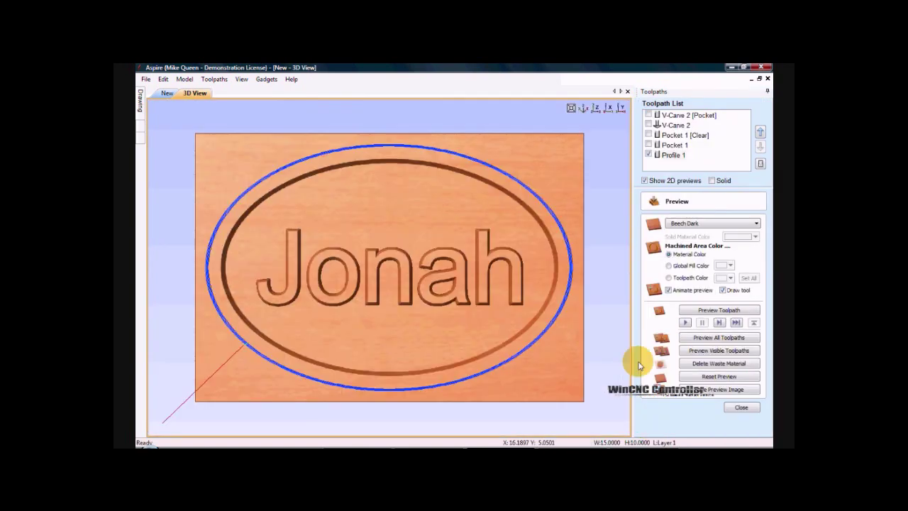
left_click(732, 353)
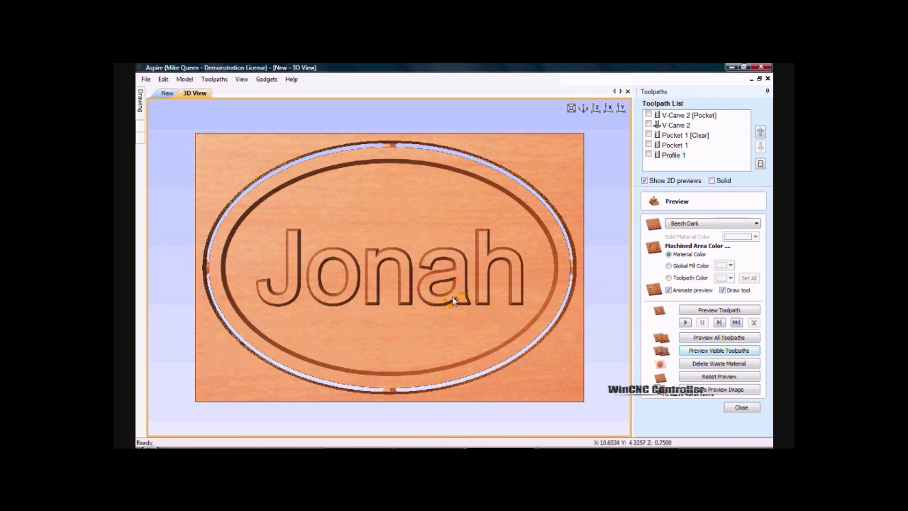
left_click(741, 409)
left_click(742, 408)
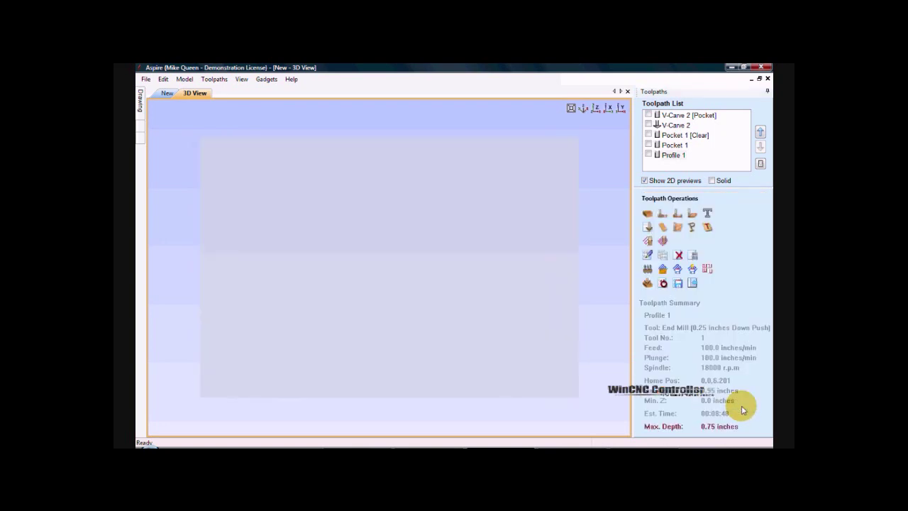
- Include both V-Carve 2 toolpaths, both Pocket 1 toolpaths and Profile 1 in the single-file toolpath output
left_click(677, 284)
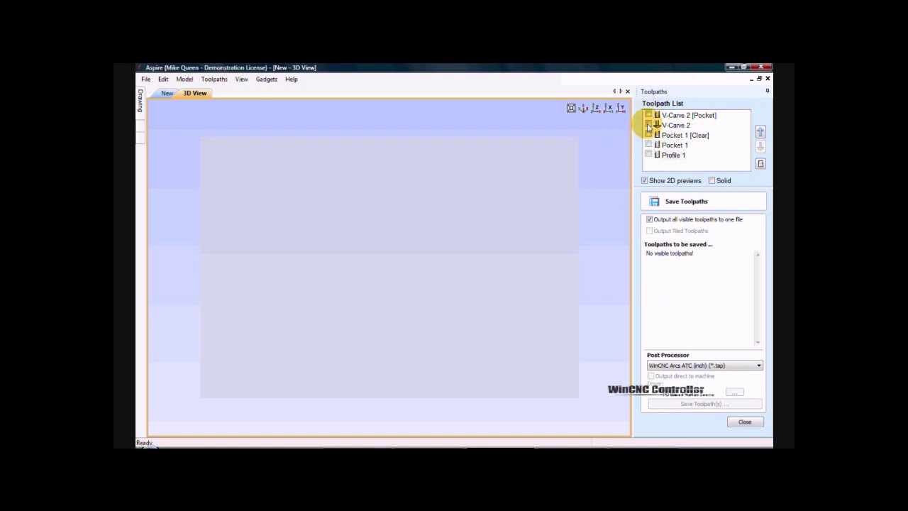
left_click(649, 115)
left_click(648, 125)
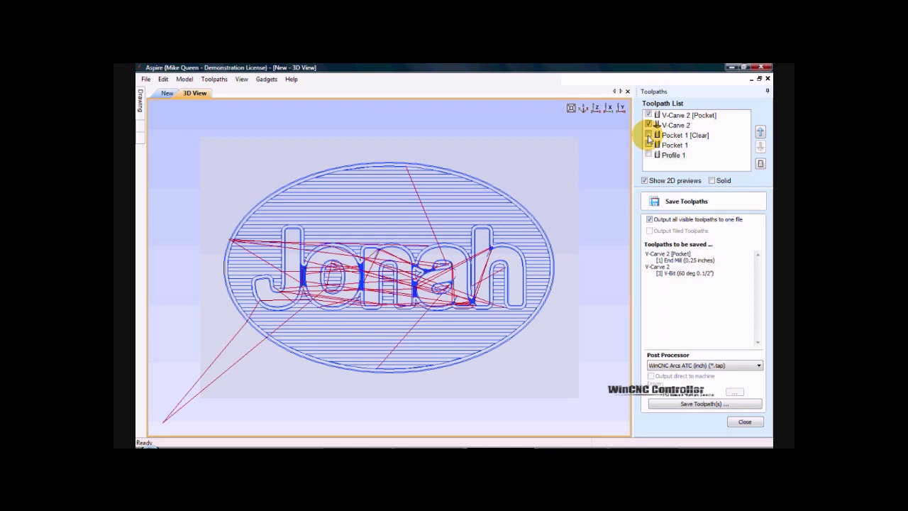
left_click(648, 134)
left_click(649, 145)
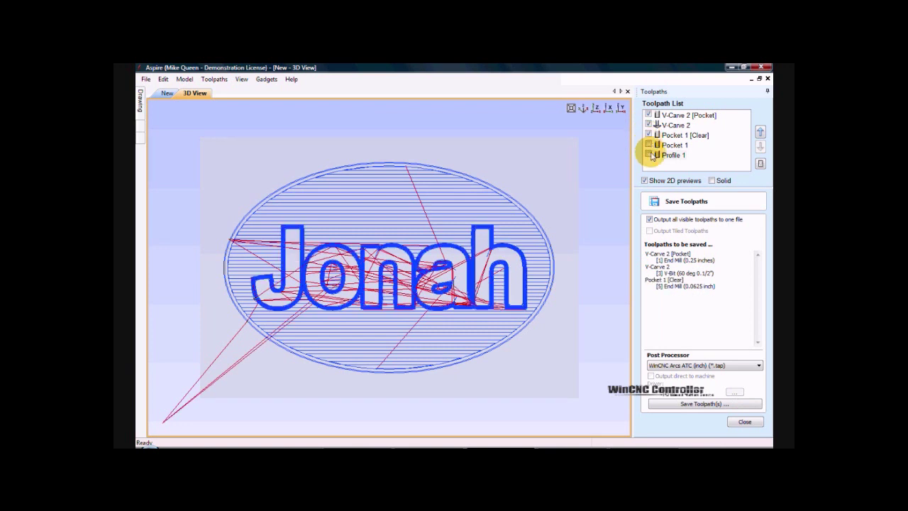
left_click(648, 155)
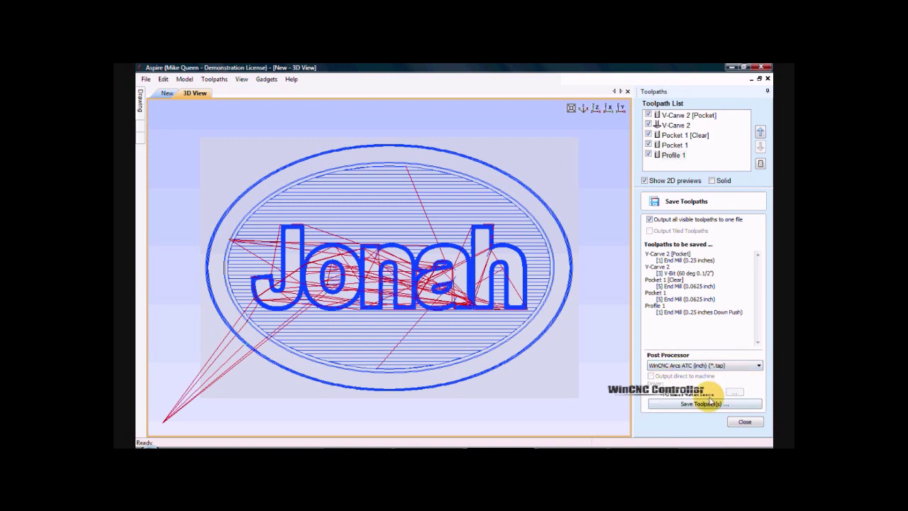
- Save the toolpaths to the Desktop as a WinCNC Arcs ATC (inch) .tap file named VCarve followed by the name on the sign
left_click(694, 404)
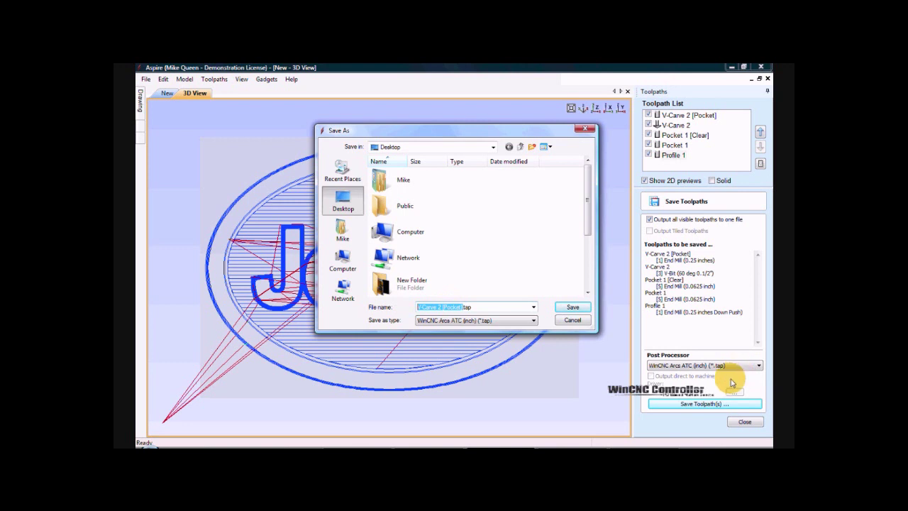
type("V")
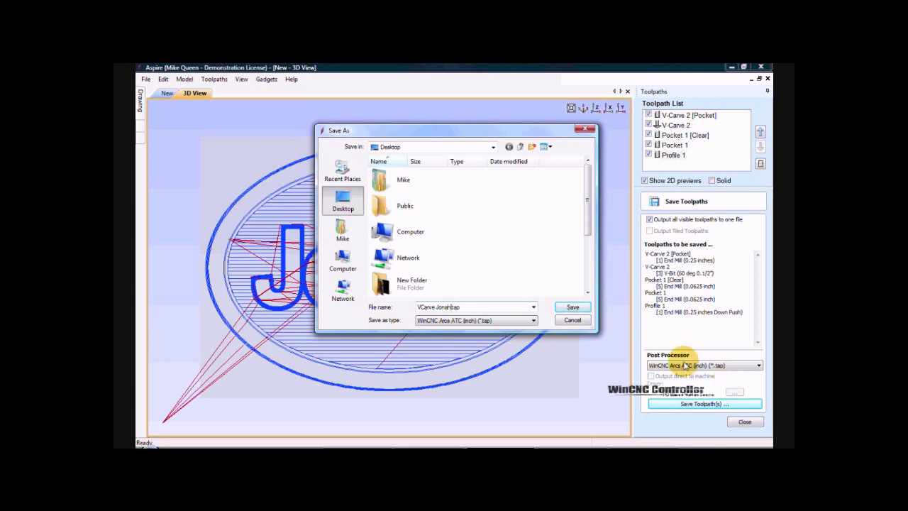
left_click(572, 307)
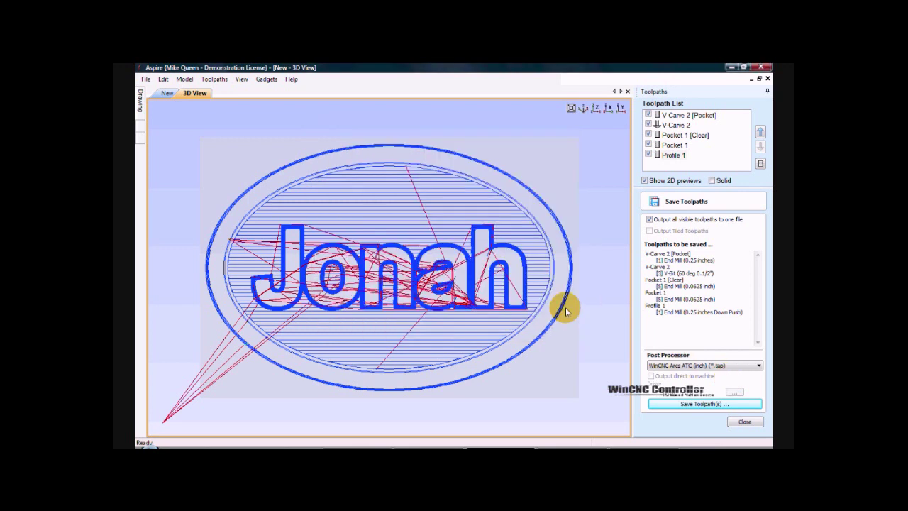